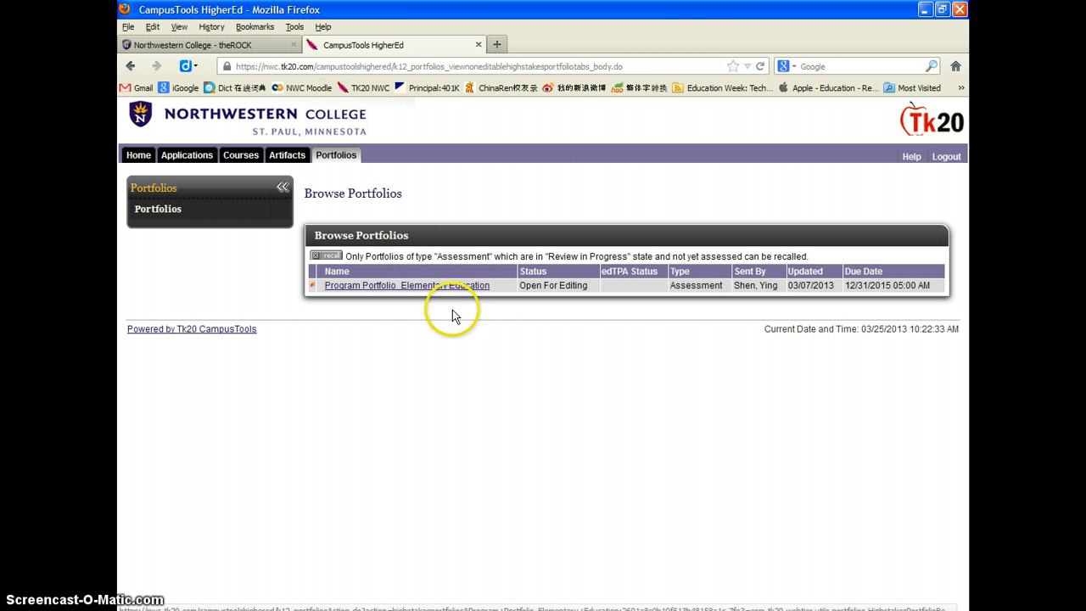
- Open the Program Portfolio_Elementary Education portfolio and go to its SEP Standard 2 section
left_click(402, 287)
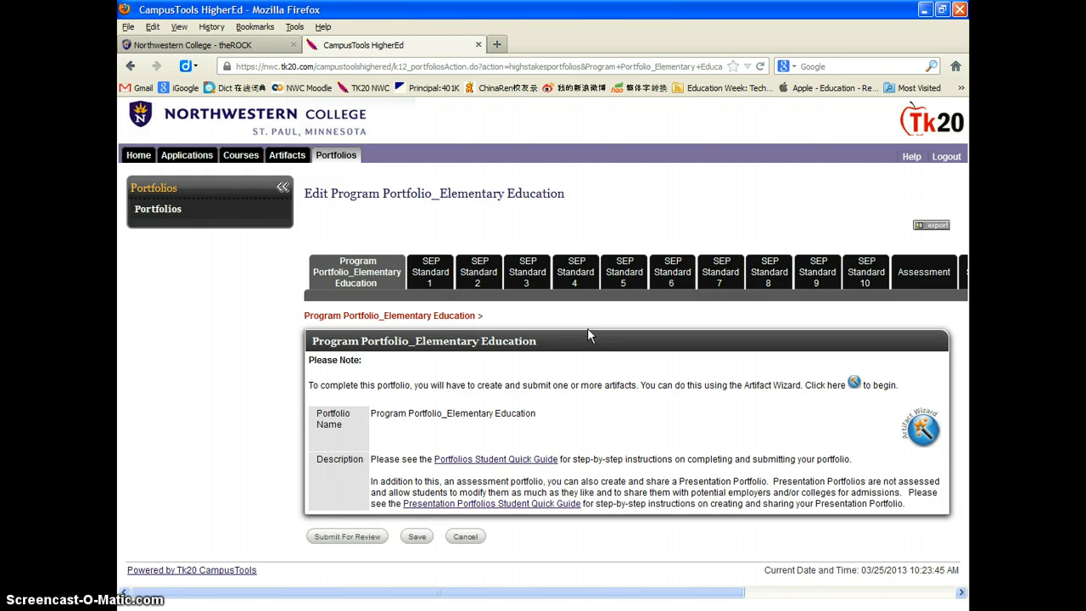
left_click(479, 273)
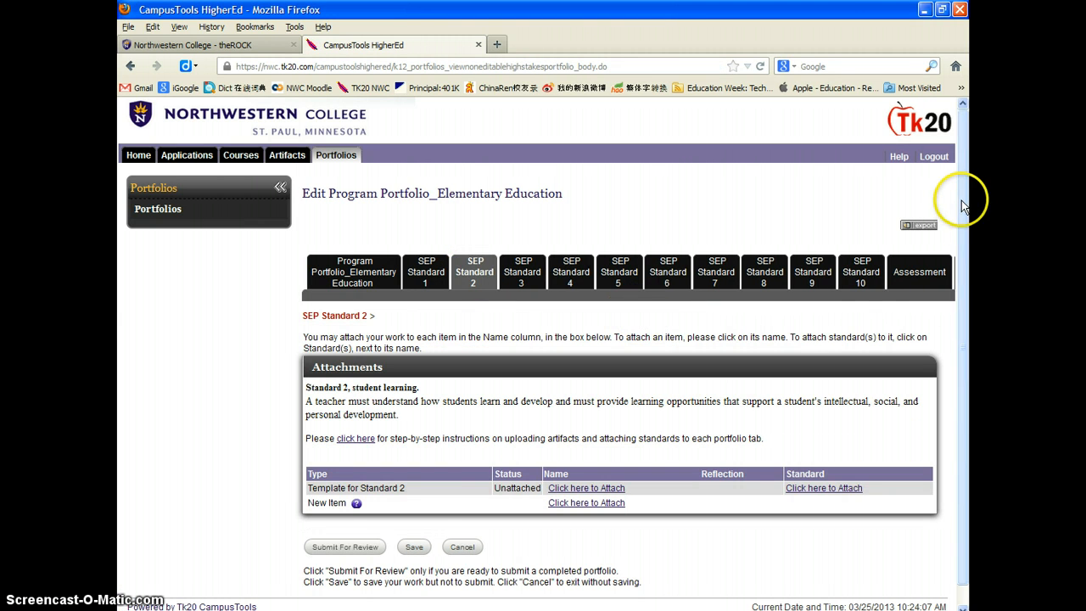
left_click_drag(961, 202, 965, 281)
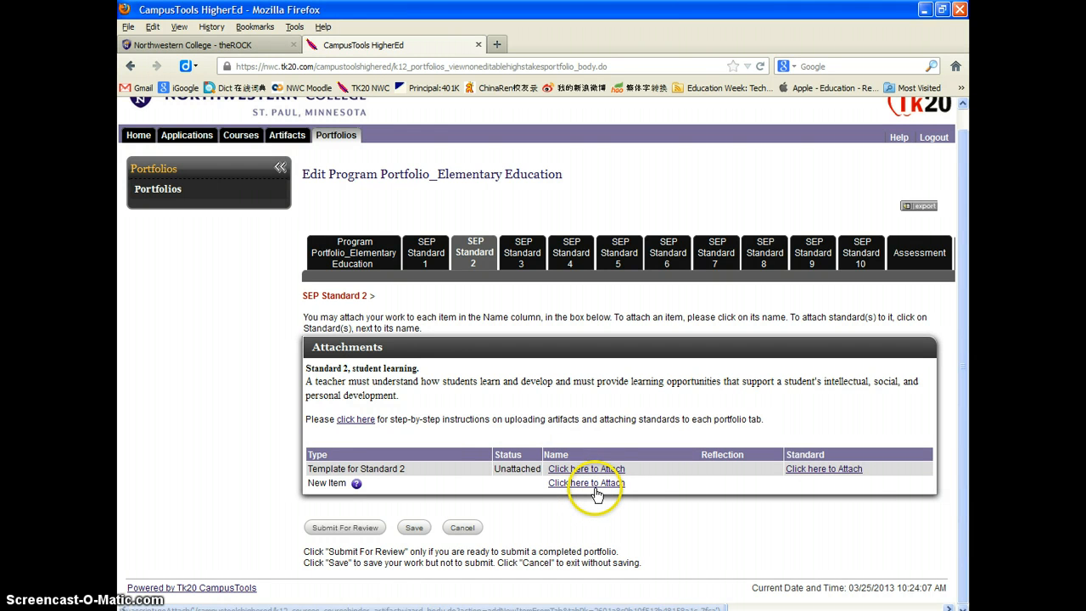
- Start attaching an artifact as a new item under SEP Standard 2 and enlarge the Attach Artifact dialog
left_click(562, 490)
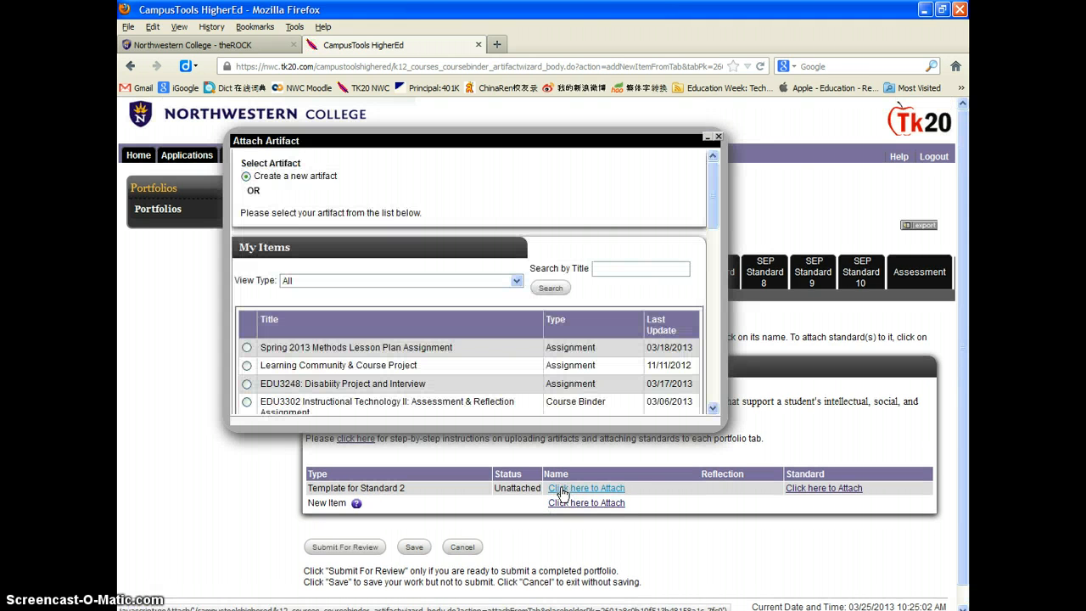
left_click(562, 491)
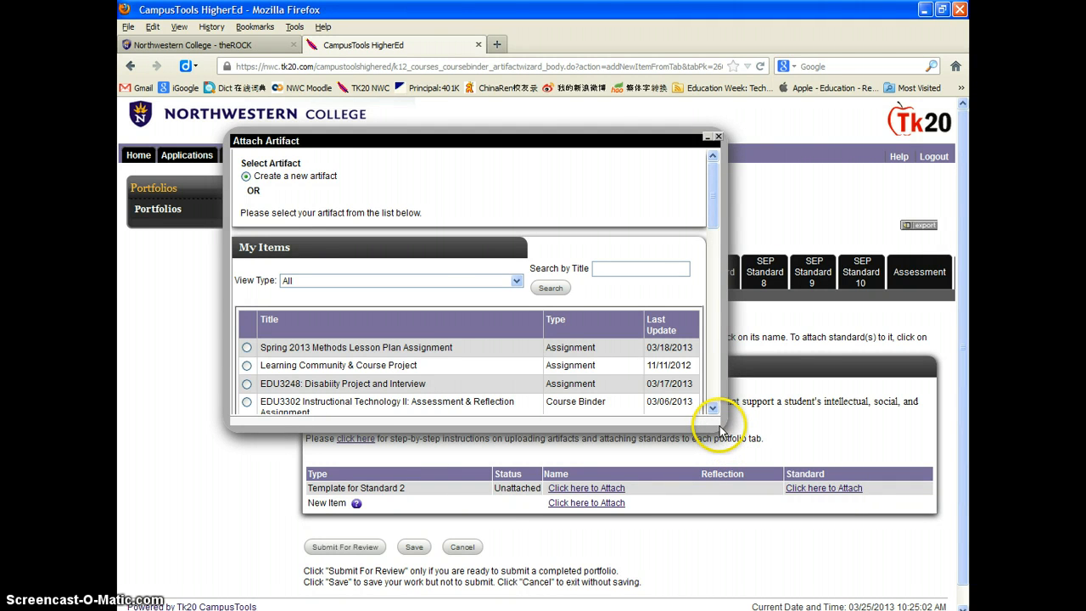
left_click_drag(720, 432, 866, 522)
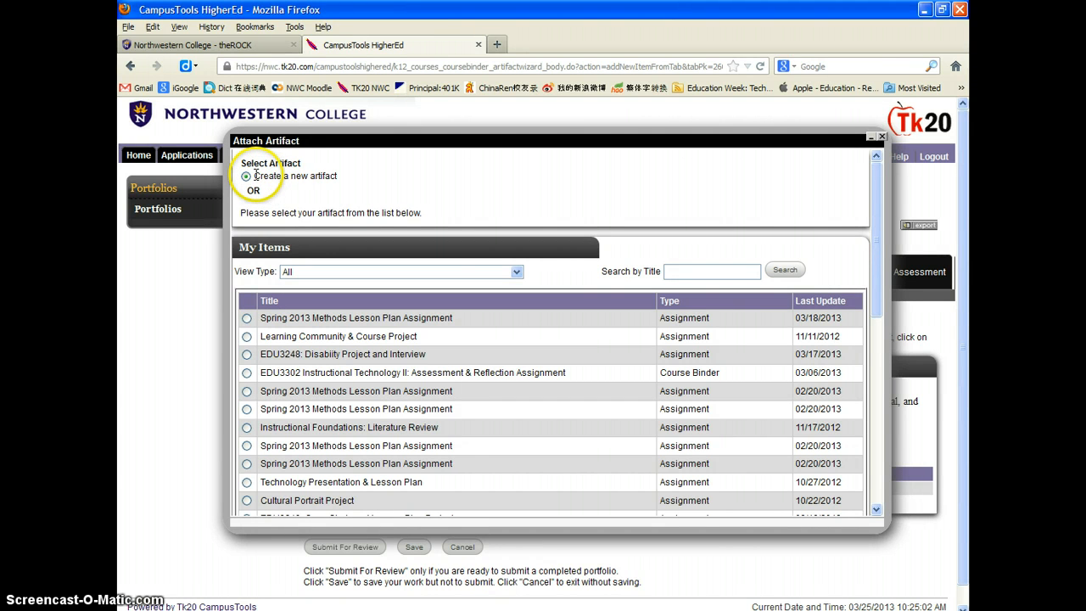
left_click_drag(257, 176, 338, 179)
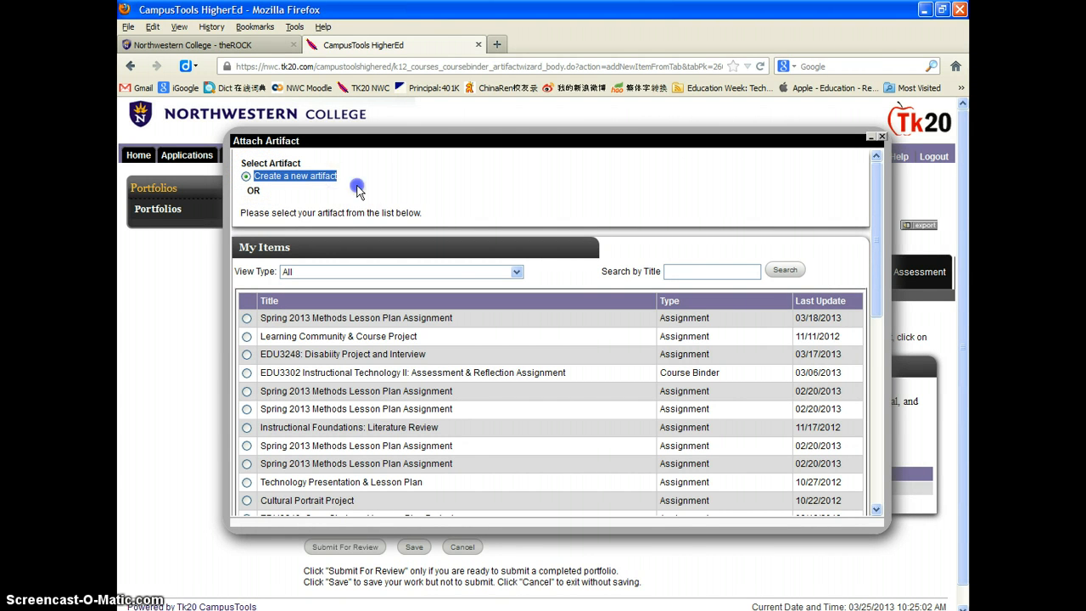
left_click(357, 185)
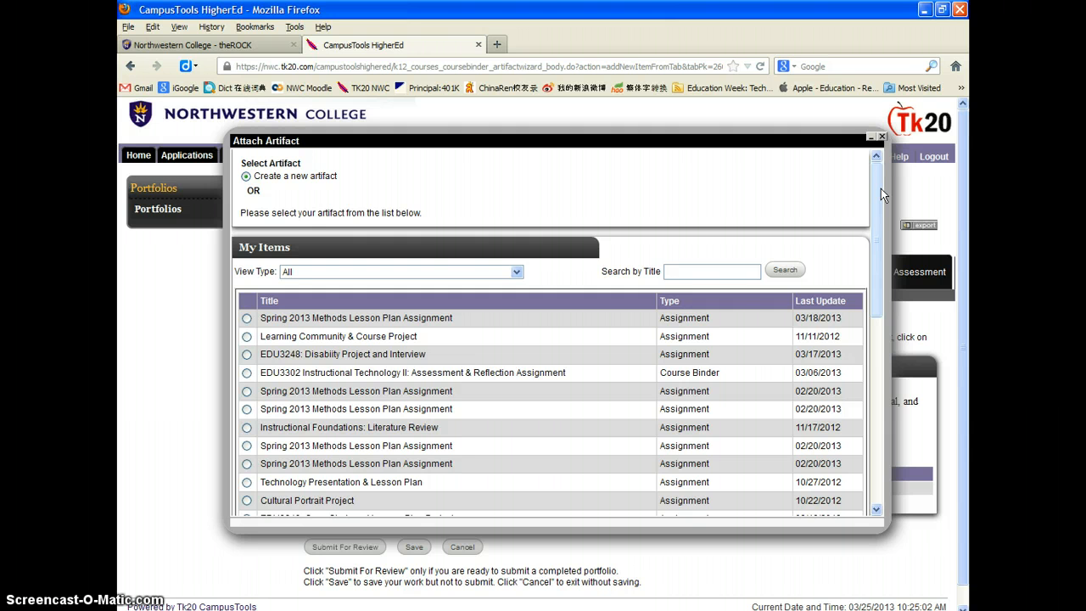
left_click_drag(881, 188, 884, 166)
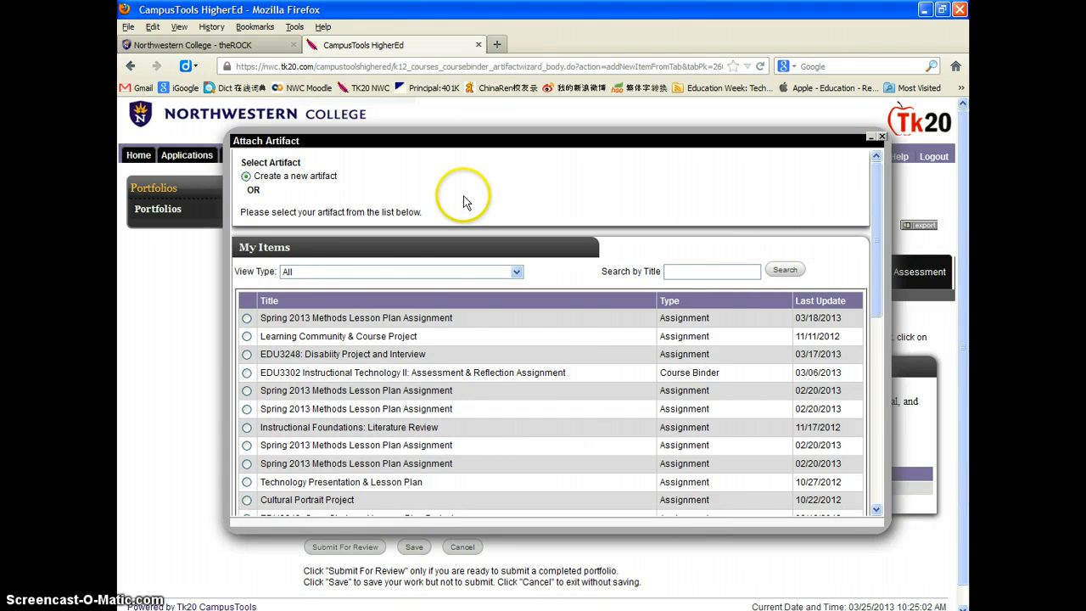
- Attach the existing Spring 2013 Methods Lesson Plan Assignment last updated 03/18/2013 as the artifact
left_click(247, 319)
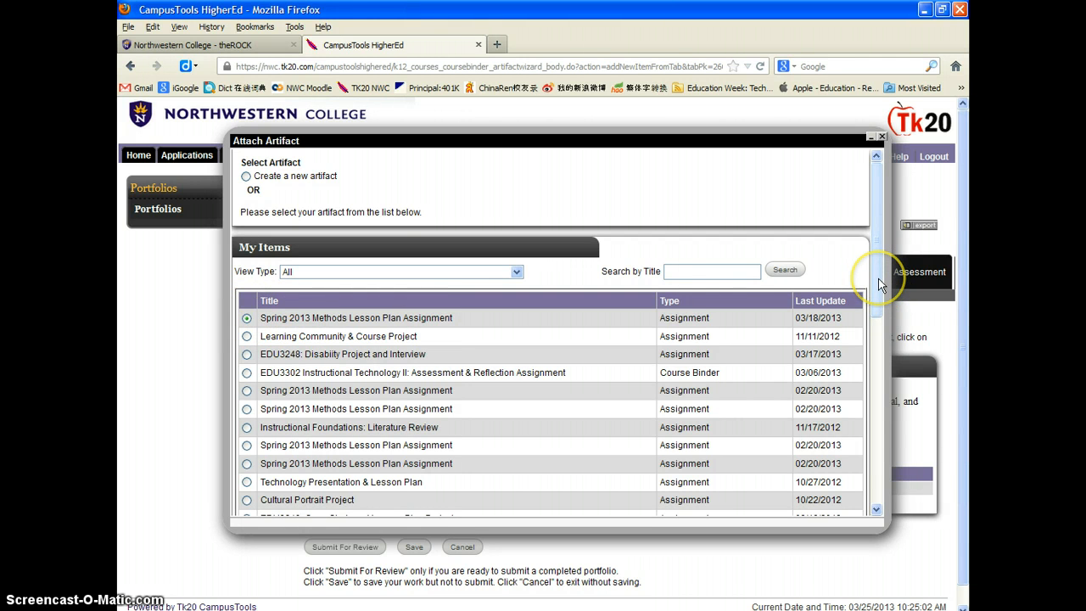
left_click_drag(879, 279, 877, 499)
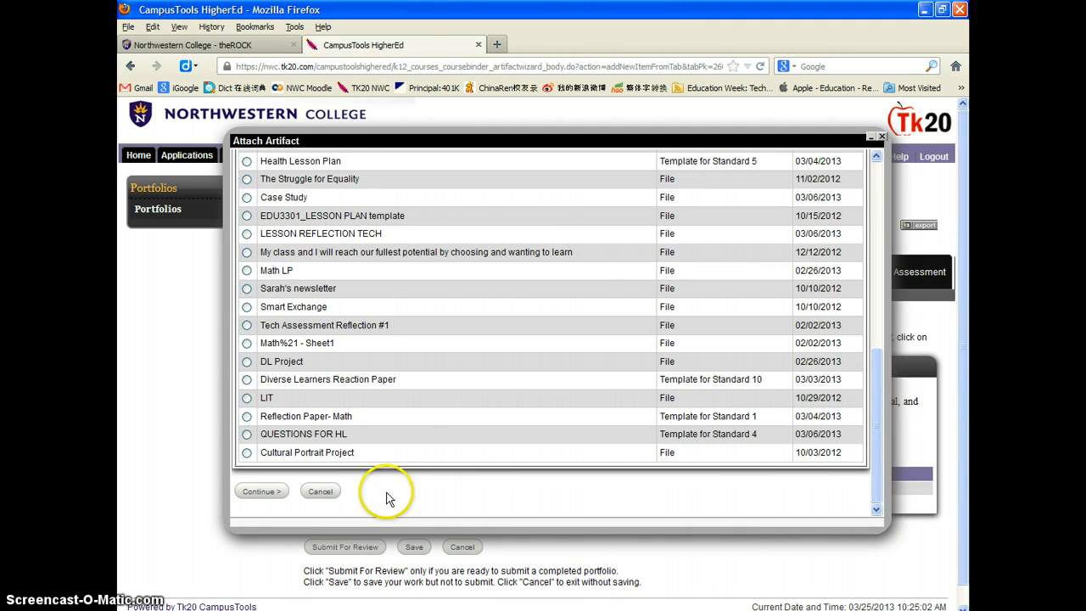
left_click(255, 492)
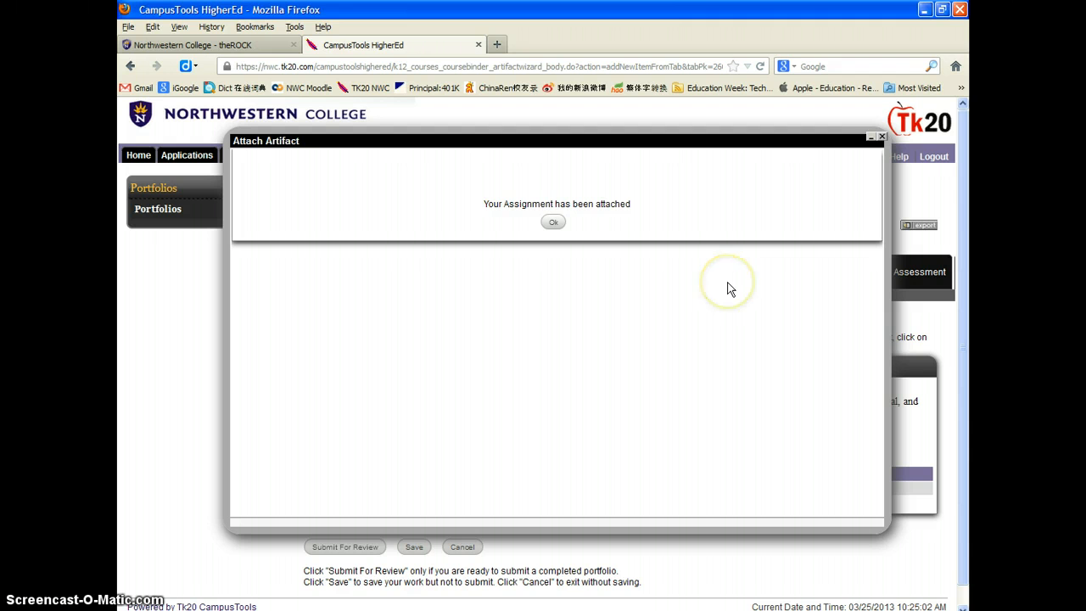
left_click(553, 222)
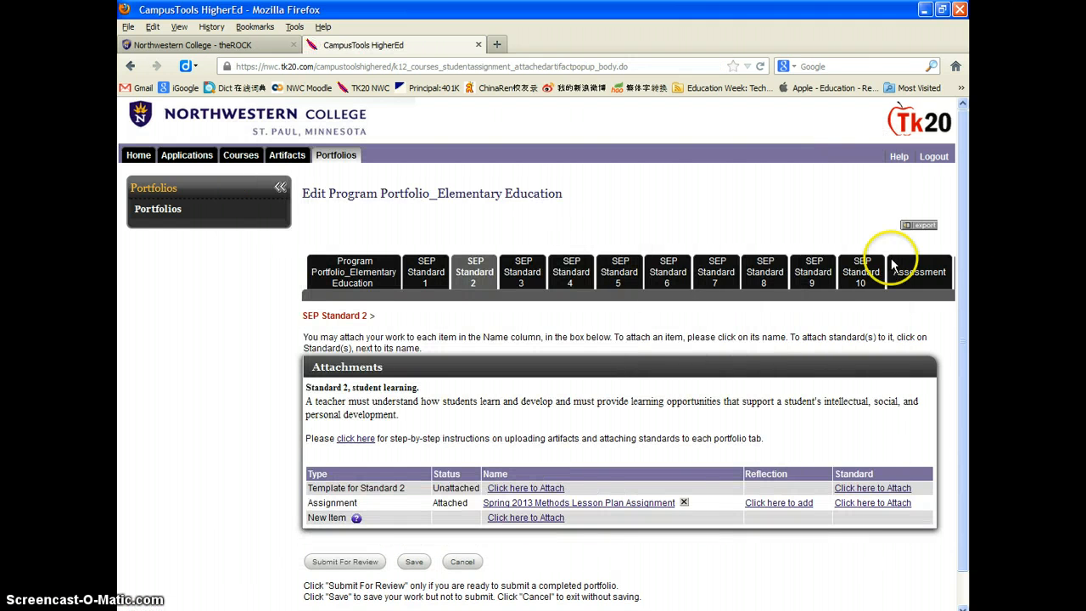
- Start adding a reflection to the attached assignment, choose the REFLECTION form, and enlarge the dialog
left_click_drag(966, 236, 966, 356)
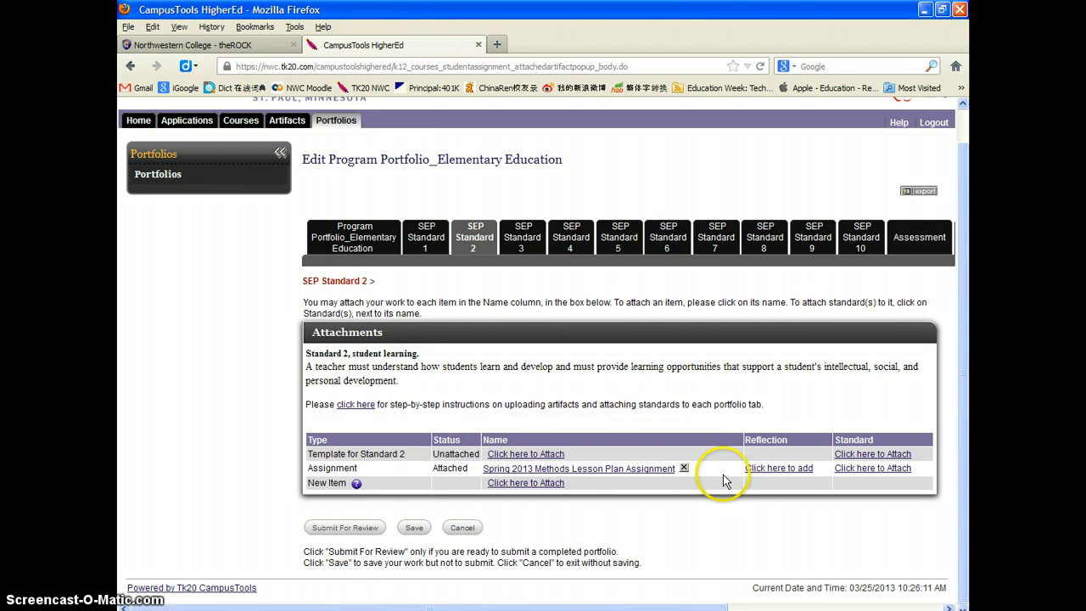
left_click(781, 471)
left_click(775, 471)
left_click(763, 474)
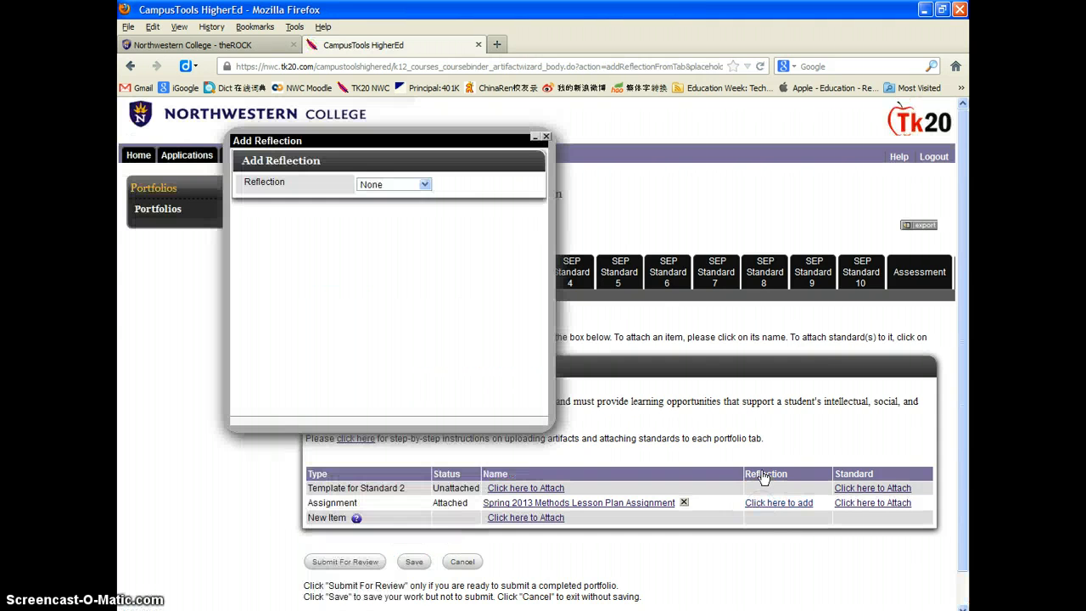
left_click(422, 185)
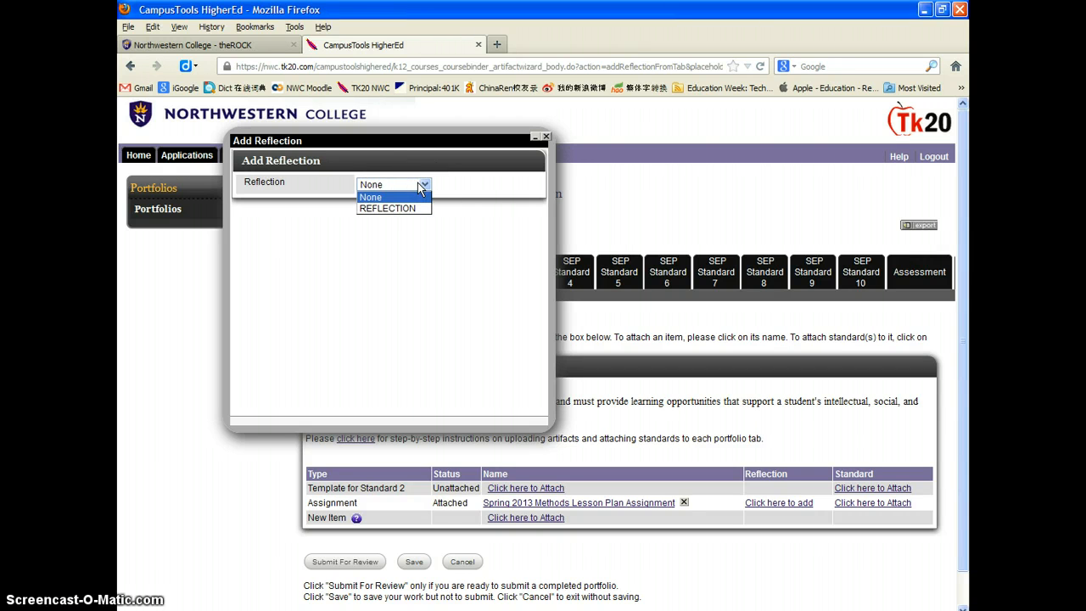
left_click(417, 211)
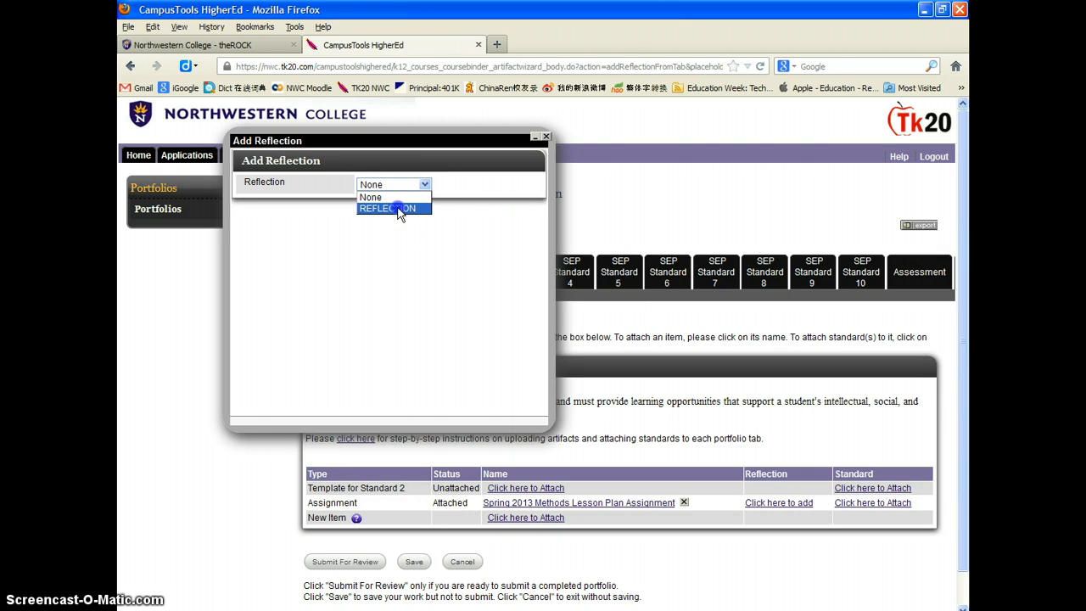
left_click(398, 208)
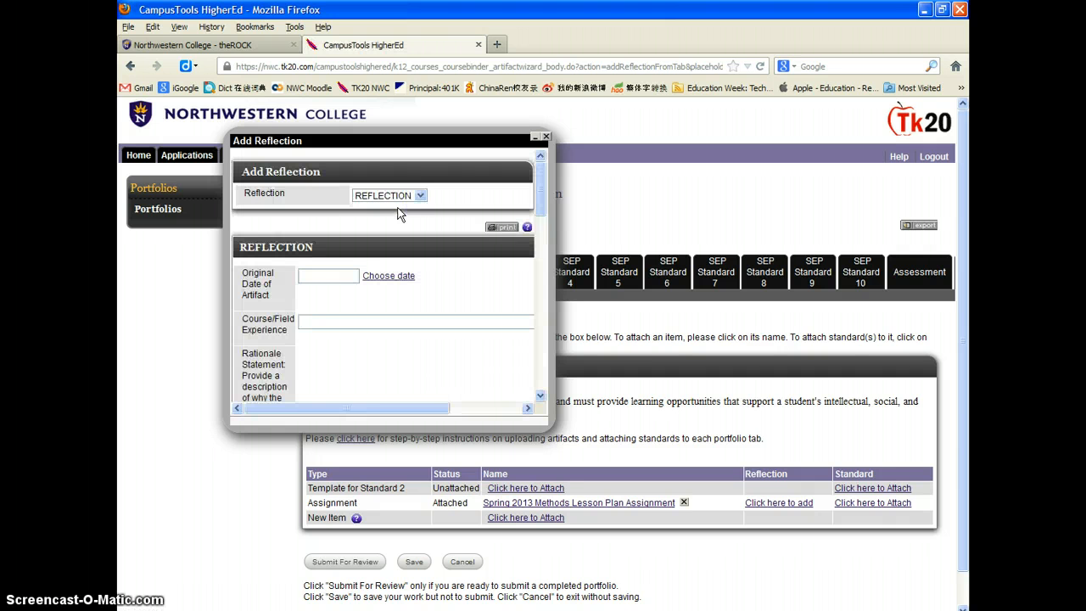
left_click_drag(547, 425, 866, 544)
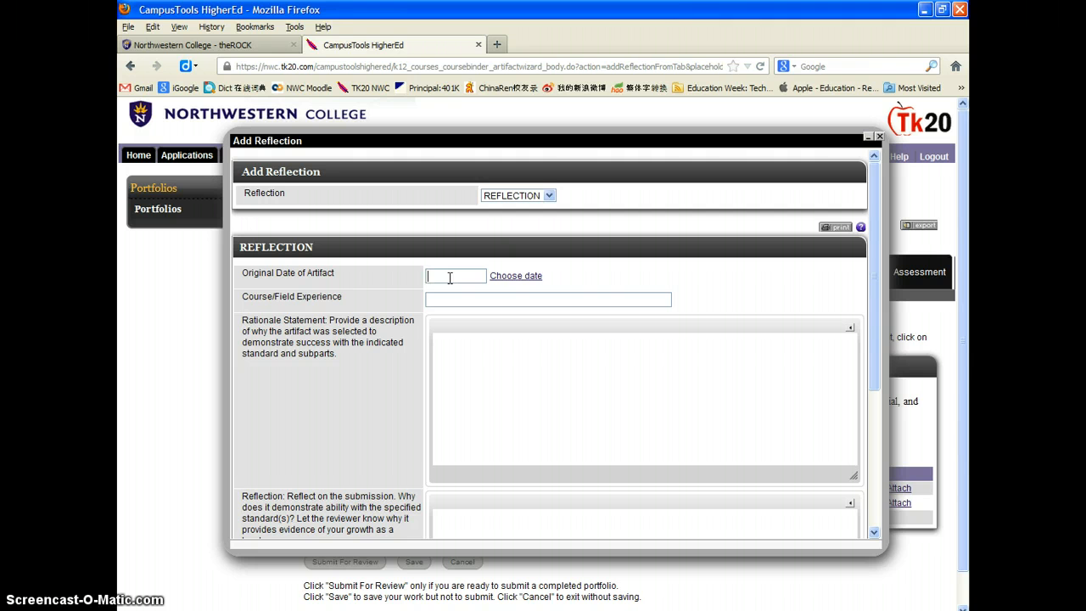
left_click(494, 277)
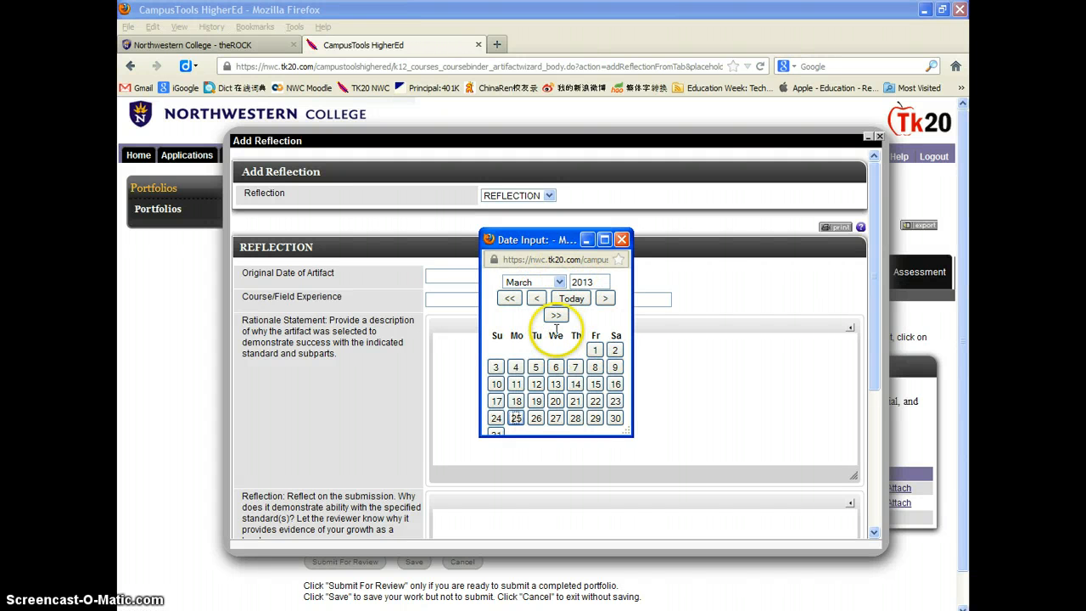
left_click(622, 239)
left_click(504, 298)
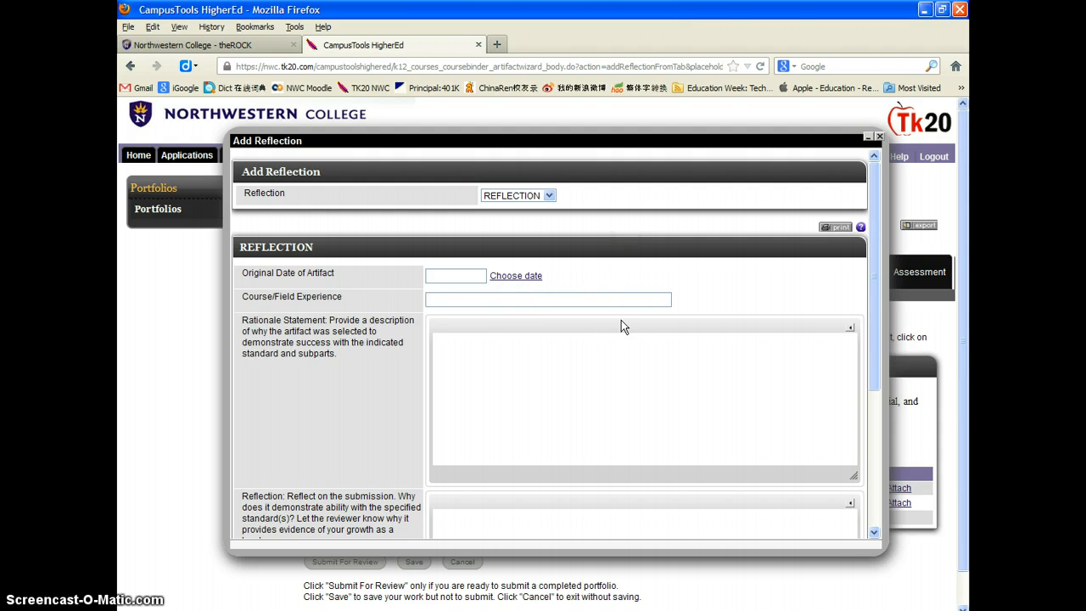
- Enter "I select this artifact because ..." as the Rationale Statement of the reflection
left_click(579, 370)
type("dd")
key("BackSpace")
key("BackSpace")
key("BackSpace")
type("I d")
key("BackSpace")
key("BackSpace")
key("BackSpace")
type("I select this artifact because ...")
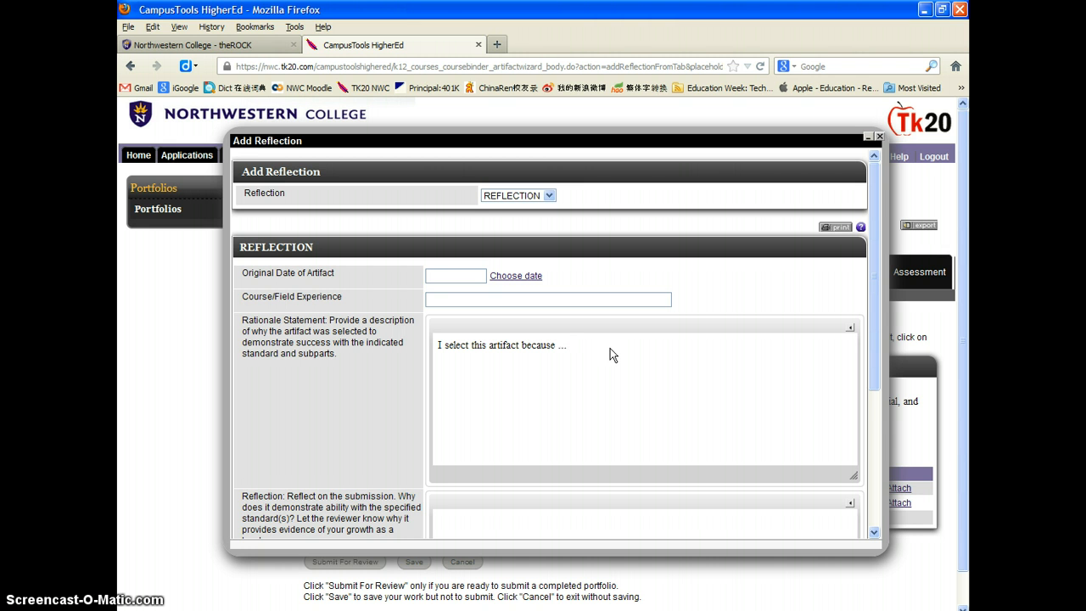
left_click(850, 332)
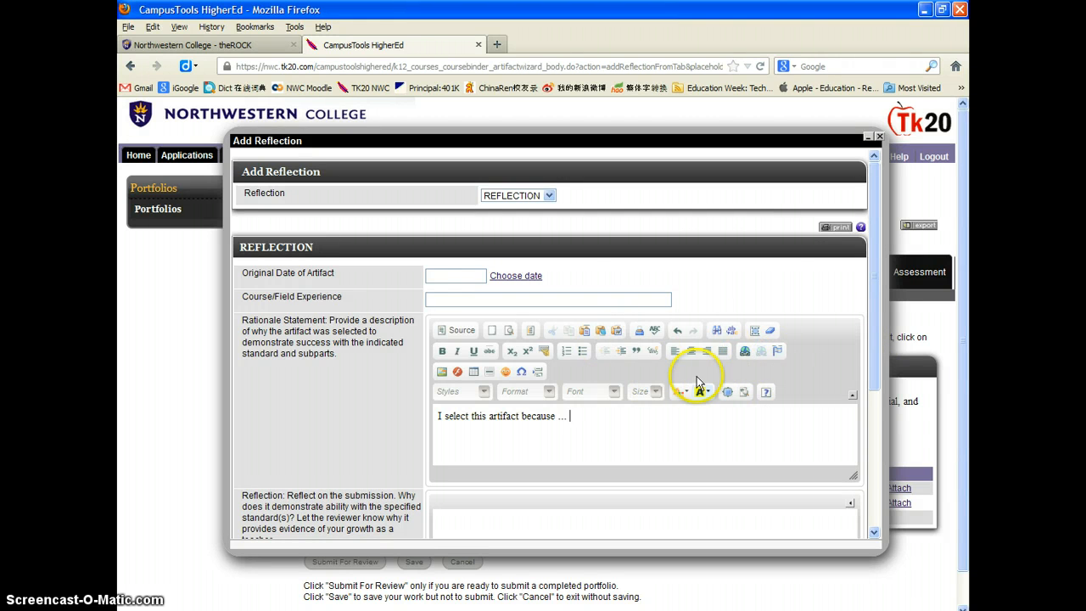
left_click(852, 395)
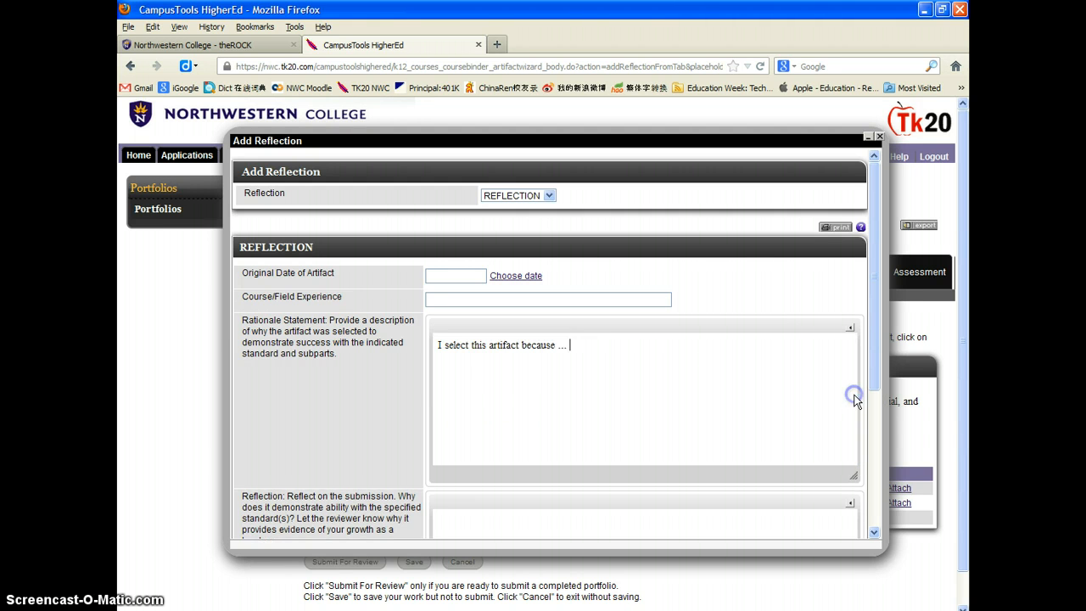
- Add the reflection form to the attached assignment, leaving its Reflection text empty
left_click_drag(873, 340, 873, 446)
left_click(598, 413)
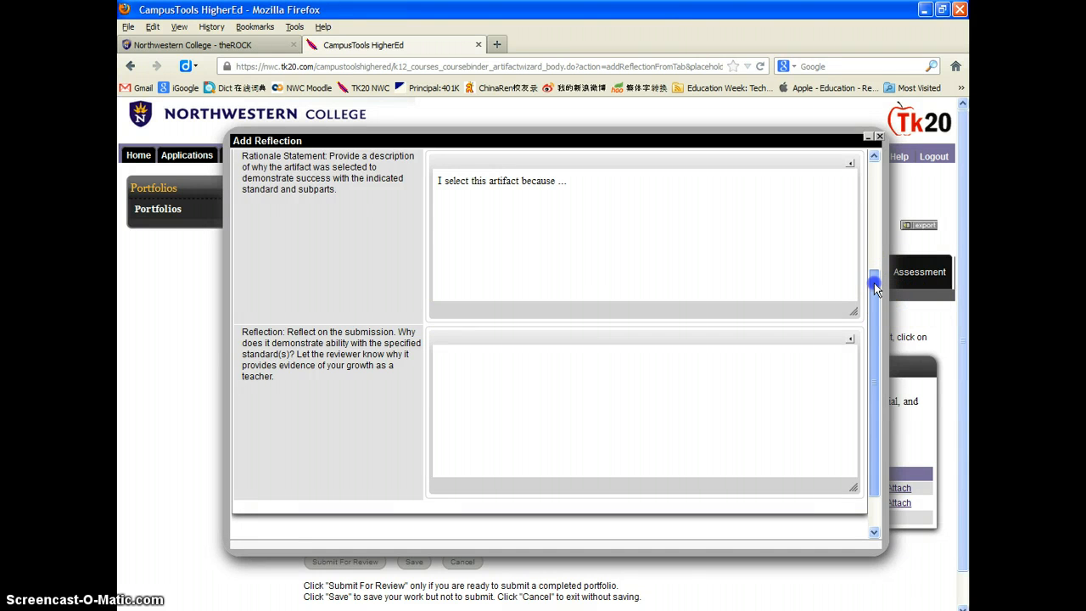
left_click_drag(875, 288, 875, 341)
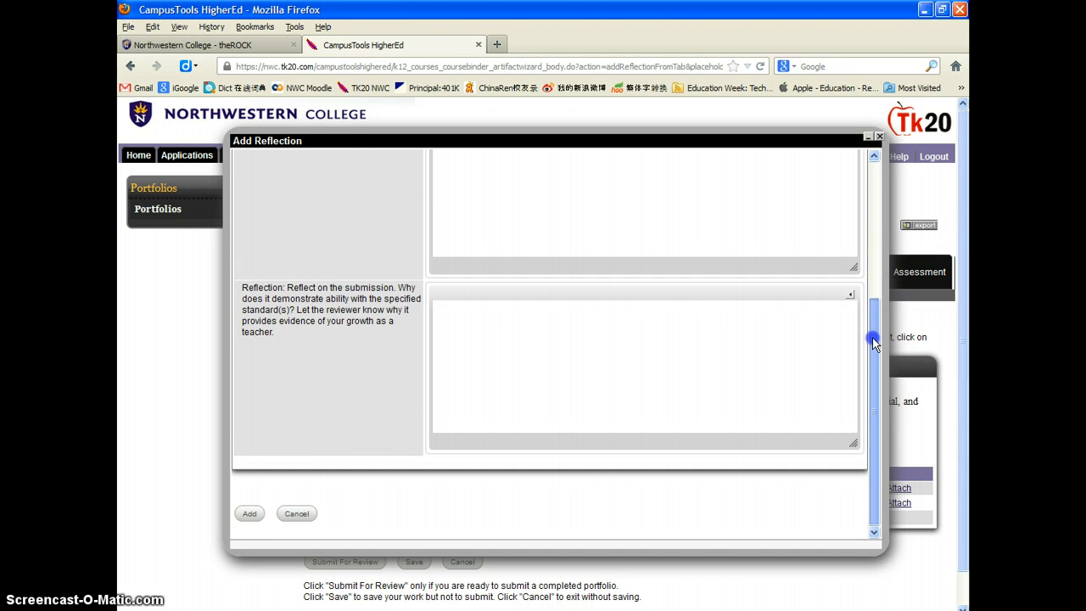
left_click(251, 515)
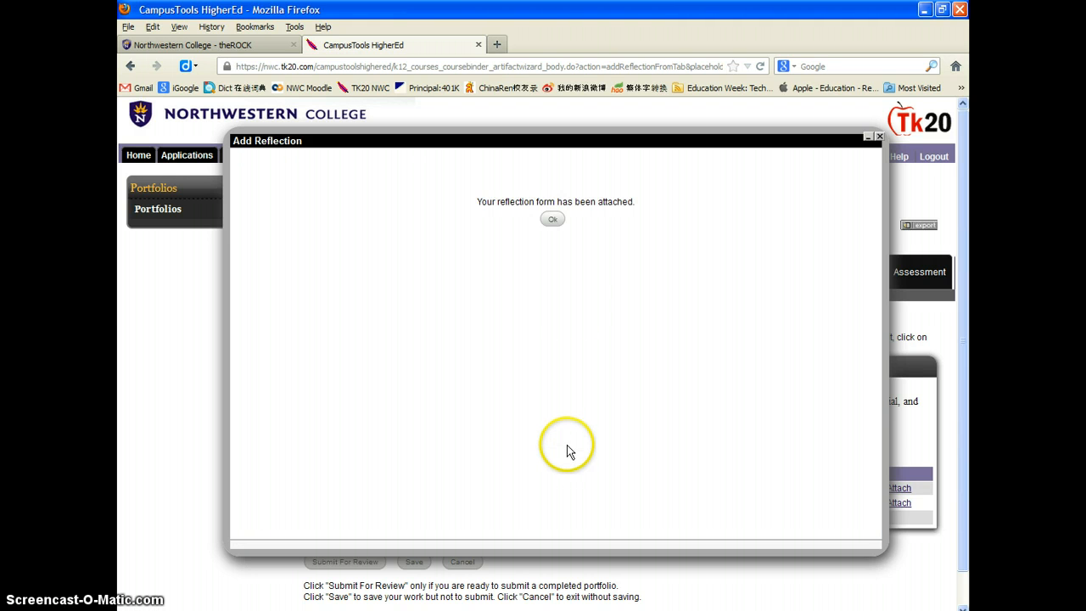
left_click(552, 221)
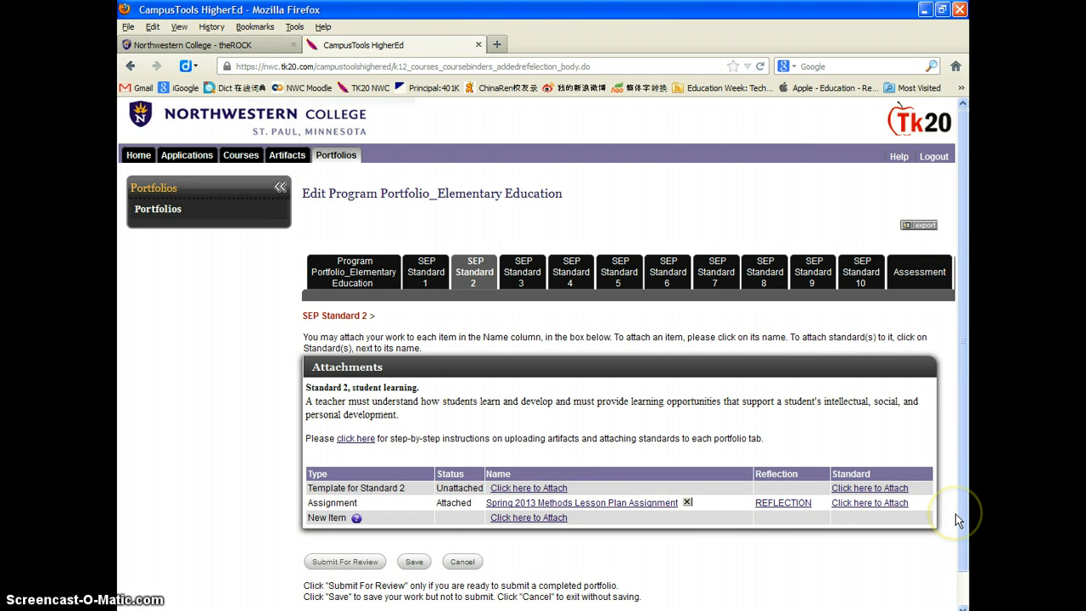
- Start attaching standards to the assignment and choose STANDARDS OF EFFECTIVE PRACTICE FOR TEACHERS as the standard body
left_click(890, 505)
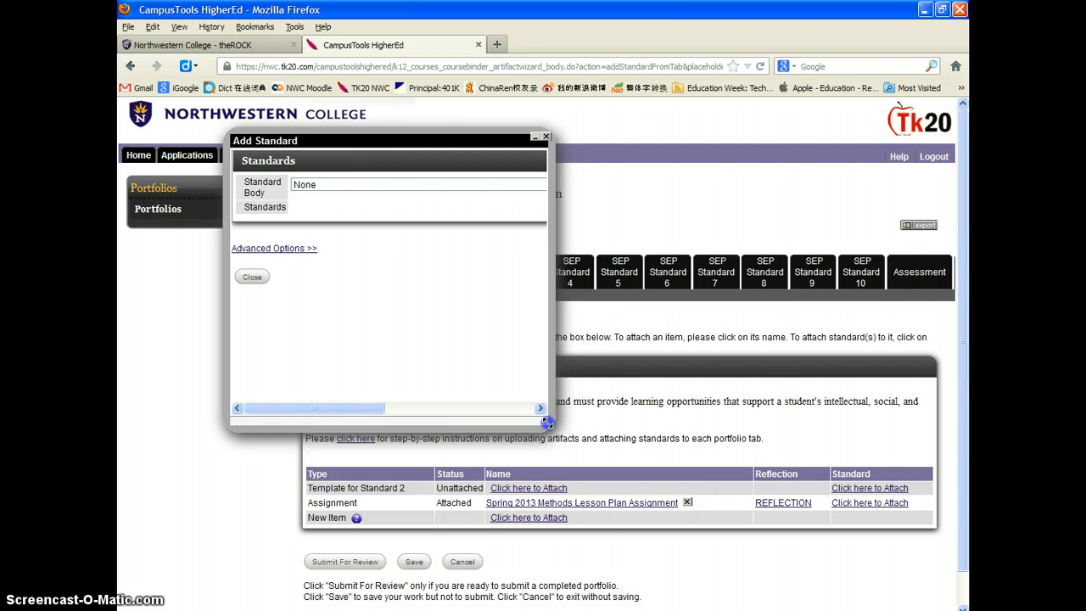
left_click_drag(551, 432, 792, 509)
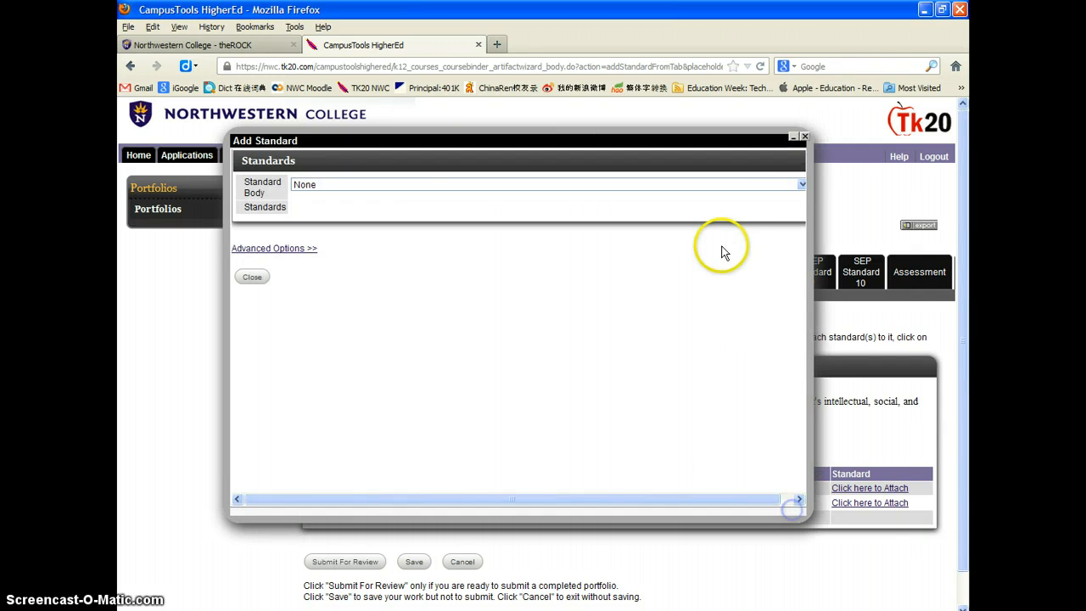
left_click(801, 184)
left_click_drag(805, 257, 803, 356)
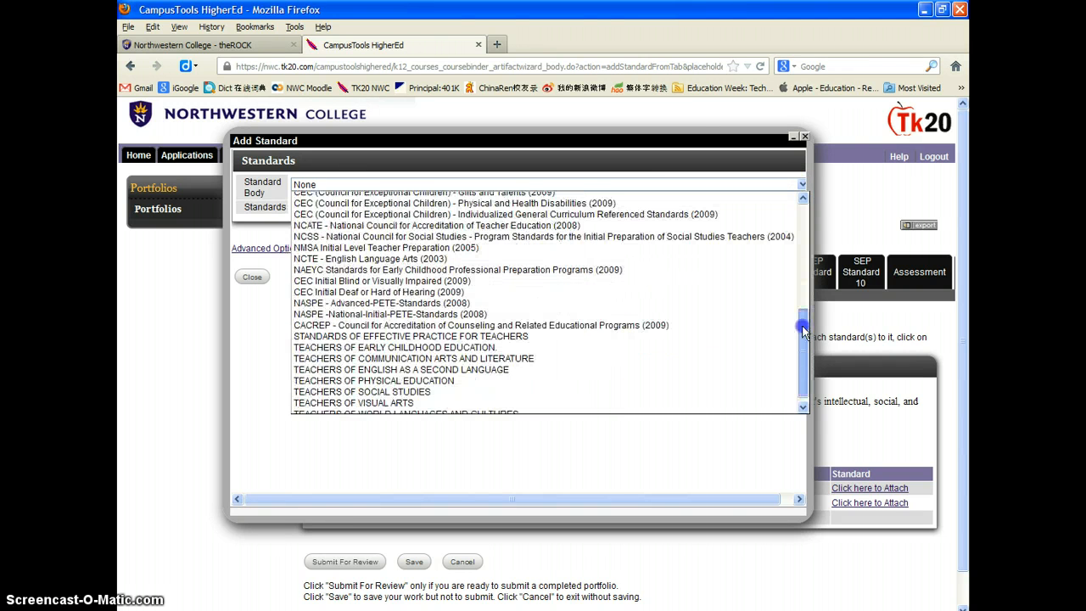
left_click(440, 334)
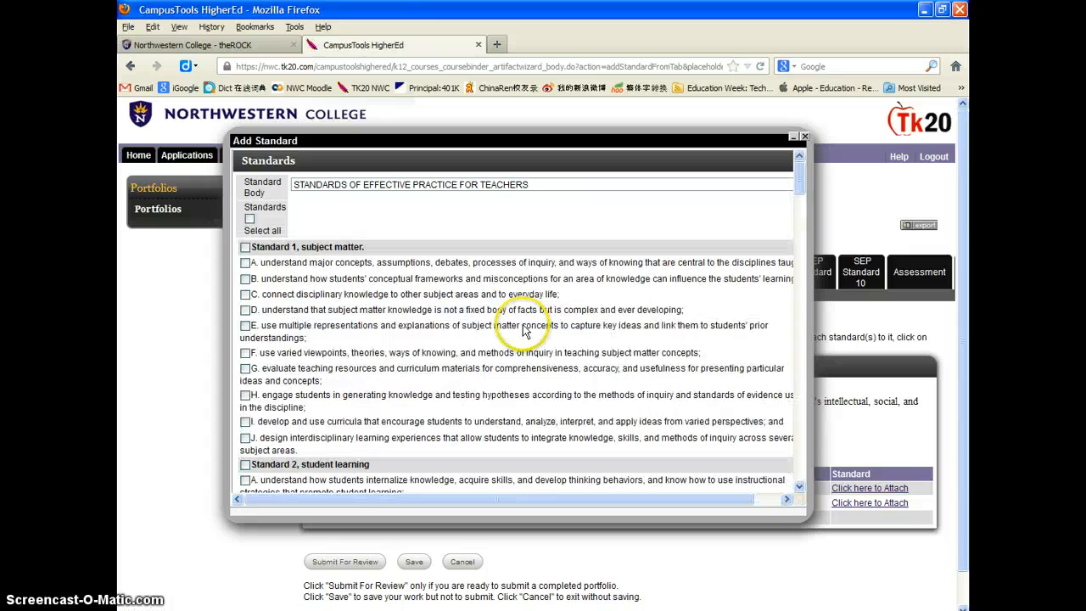
- Select subparts A, C, E and G under Standard 2, student learning
left_click(804, 190)
left_click_drag(803, 190, 805, 214)
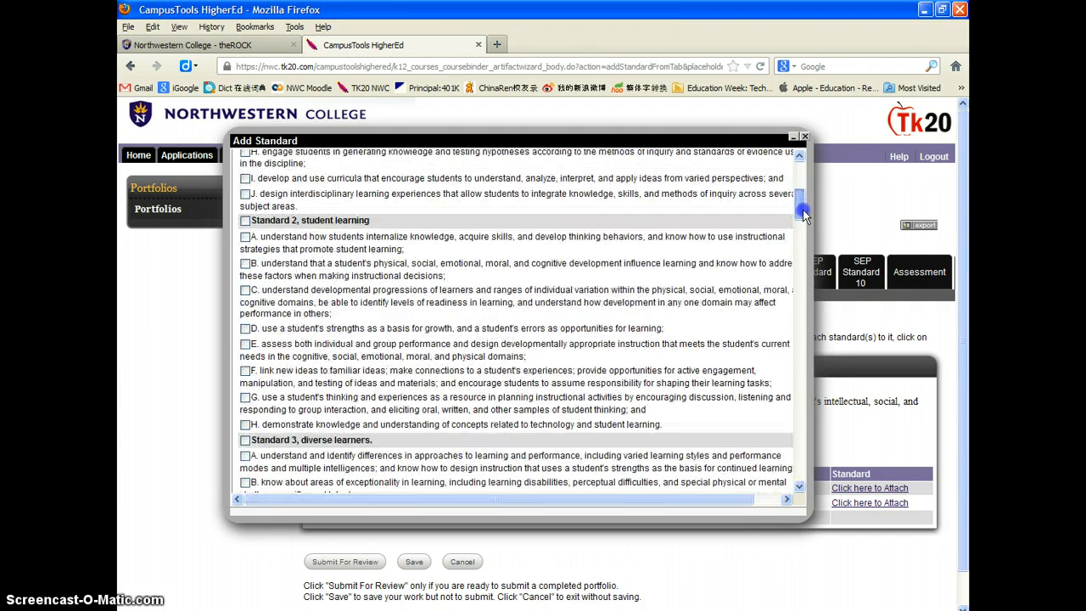
left_click(246, 237)
left_click(245, 290)
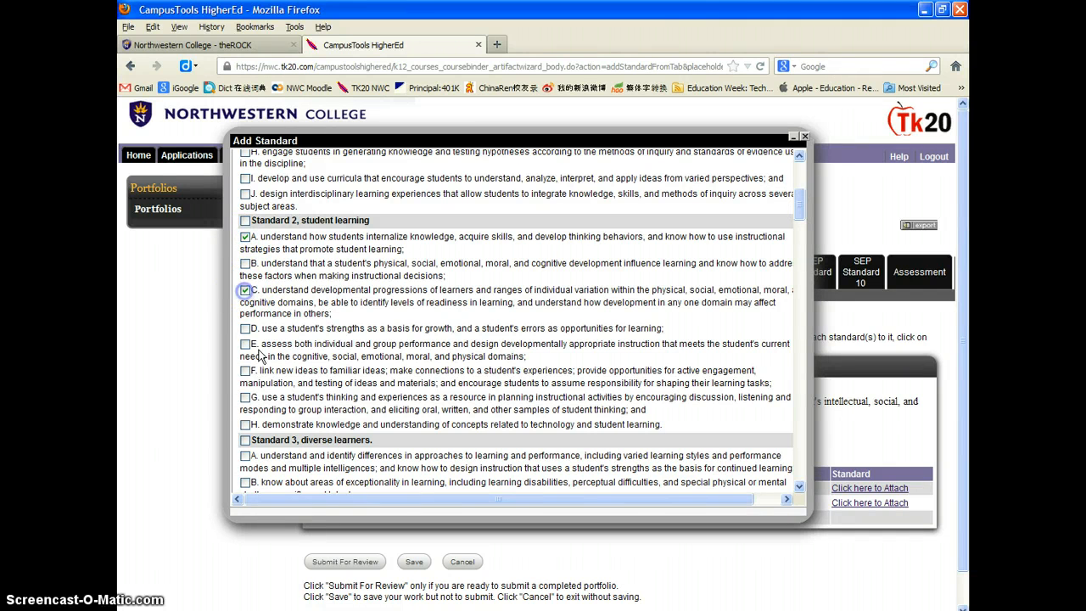
left_click(245, 344)
left_click(245, 397)
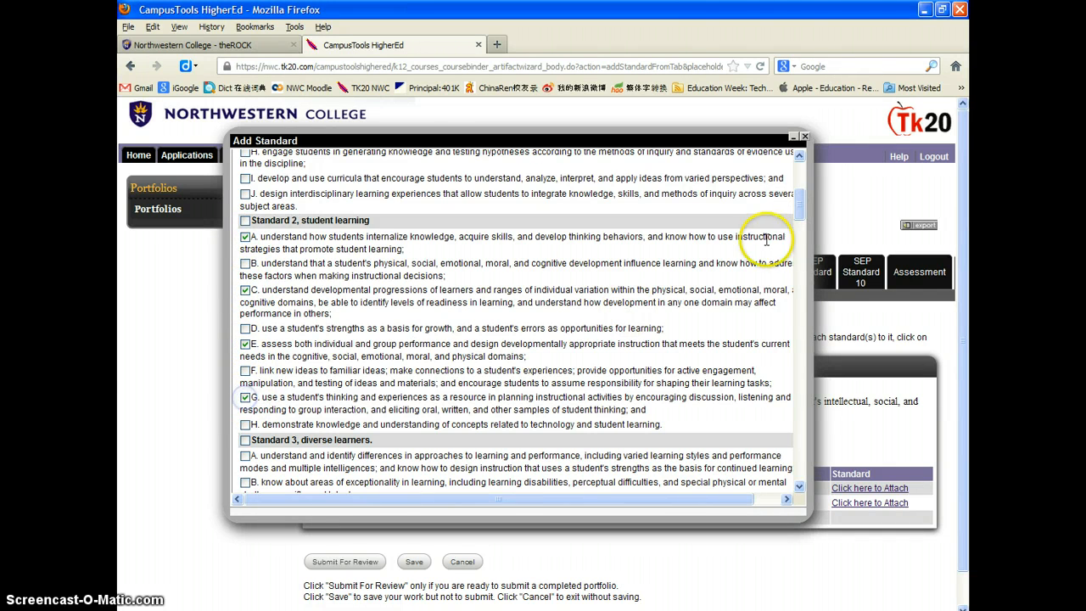
- Add the selected Standard 2, student learning subparts to the attached Spring 2013 Methods Lesson Plan Assignment
left_click_drag(801, 210, 802, 477)
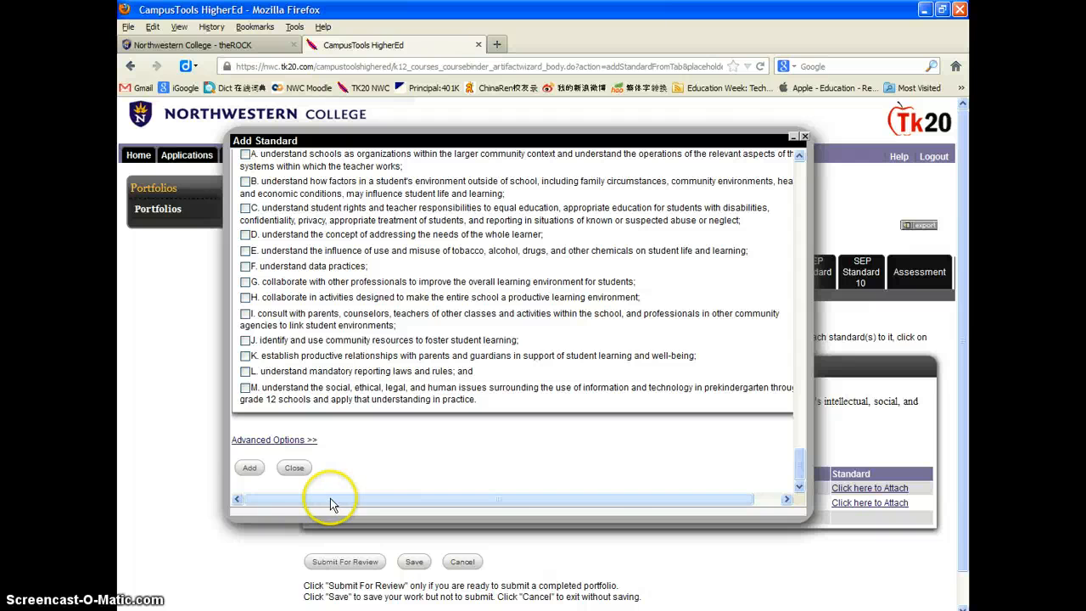
left_click(250, 469)
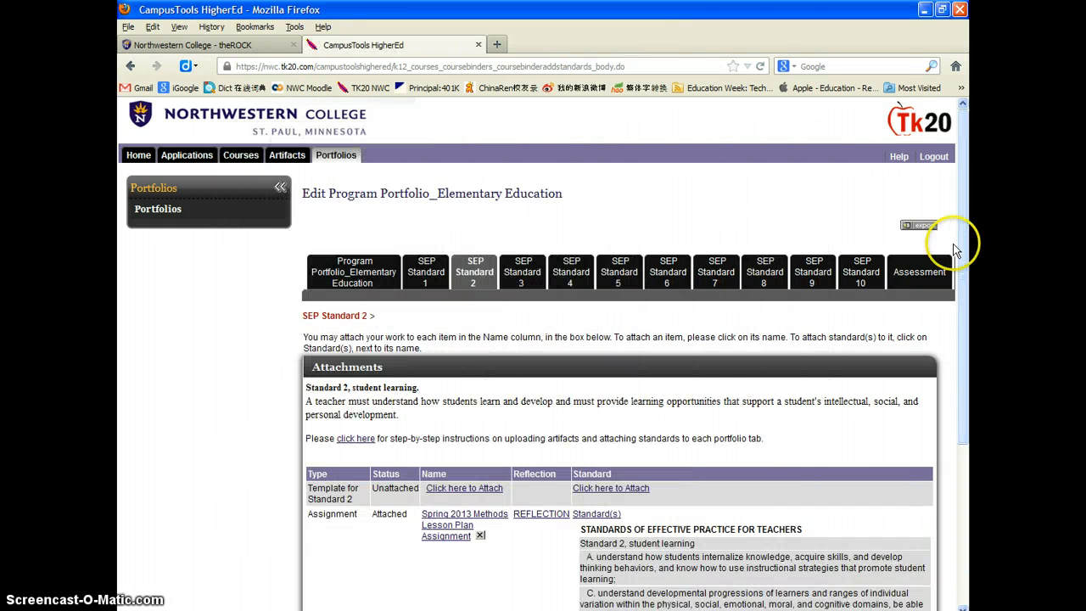
- Review the assignment, reflection and standards attached under SEP Standard 2, along with the options for saving or submitting the portfolio
left_click_drag(962, 227, 965, 424)
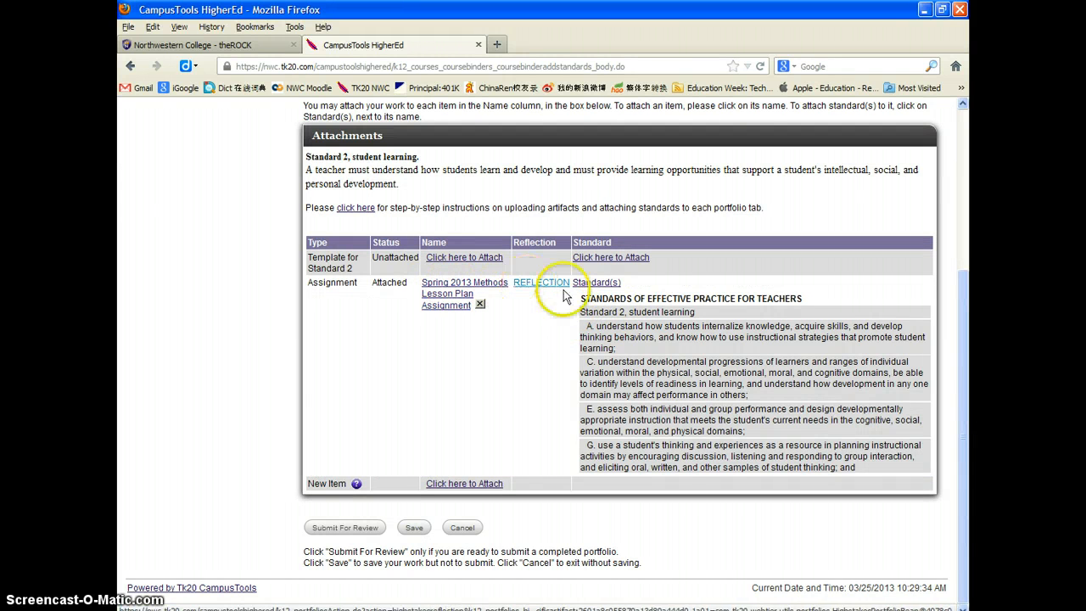
scroll(760, 298, "up", 3)
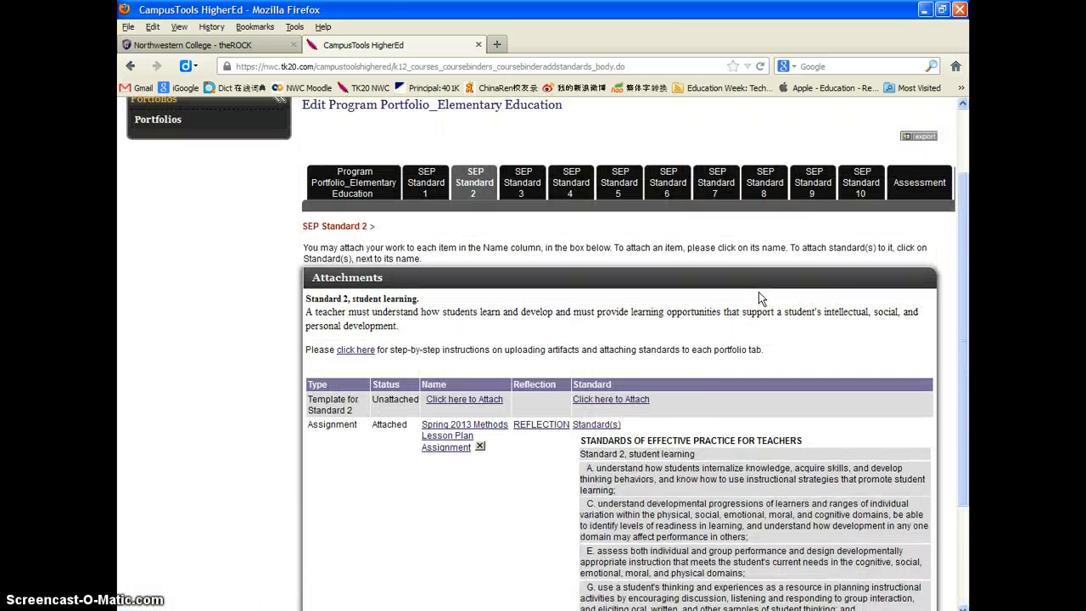
left_click_drag(963, 247, 964, 344)
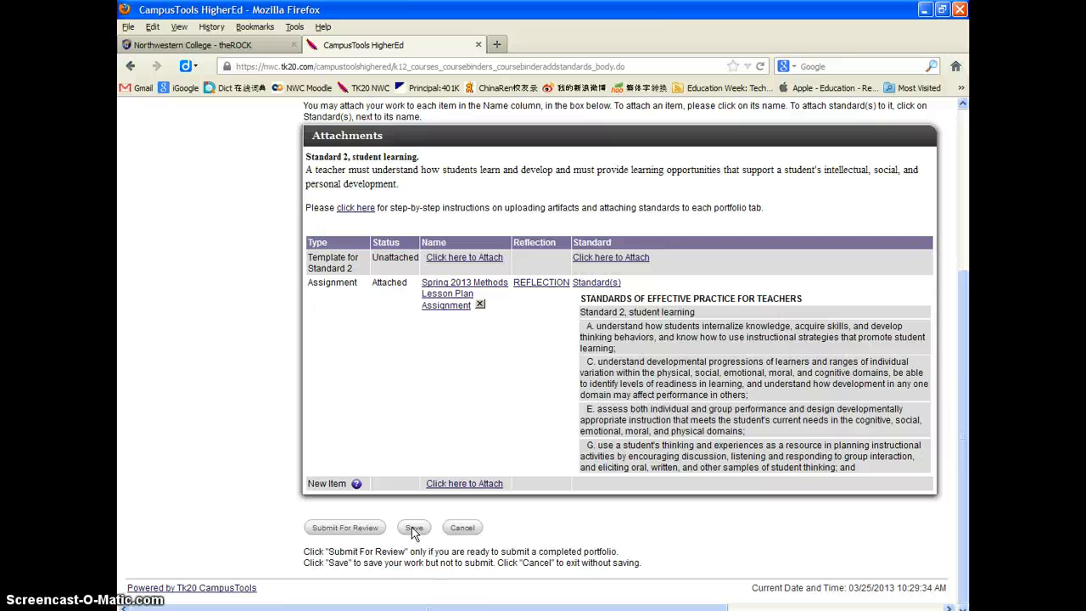
left_click(348, 527)
left_click(415, 529)
left_click(351, 534)
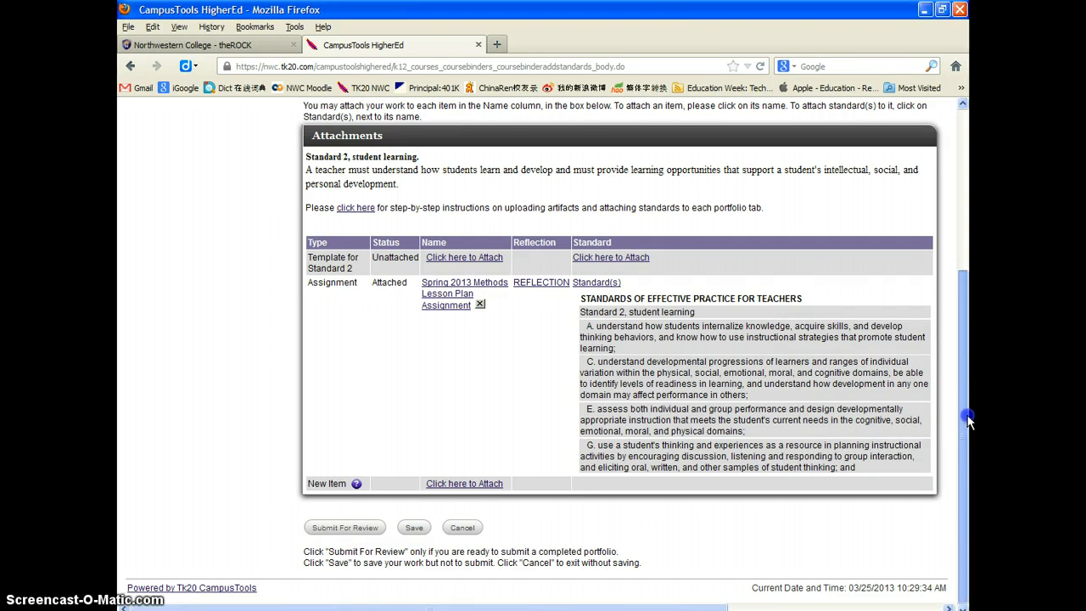
left_click_drag(969, 421, 969, 360)
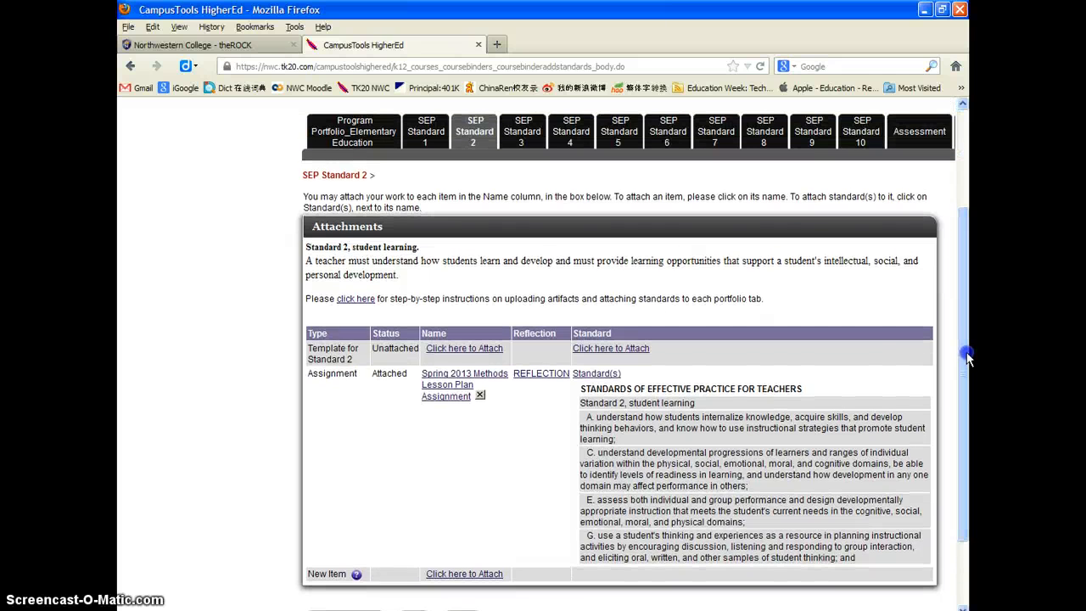